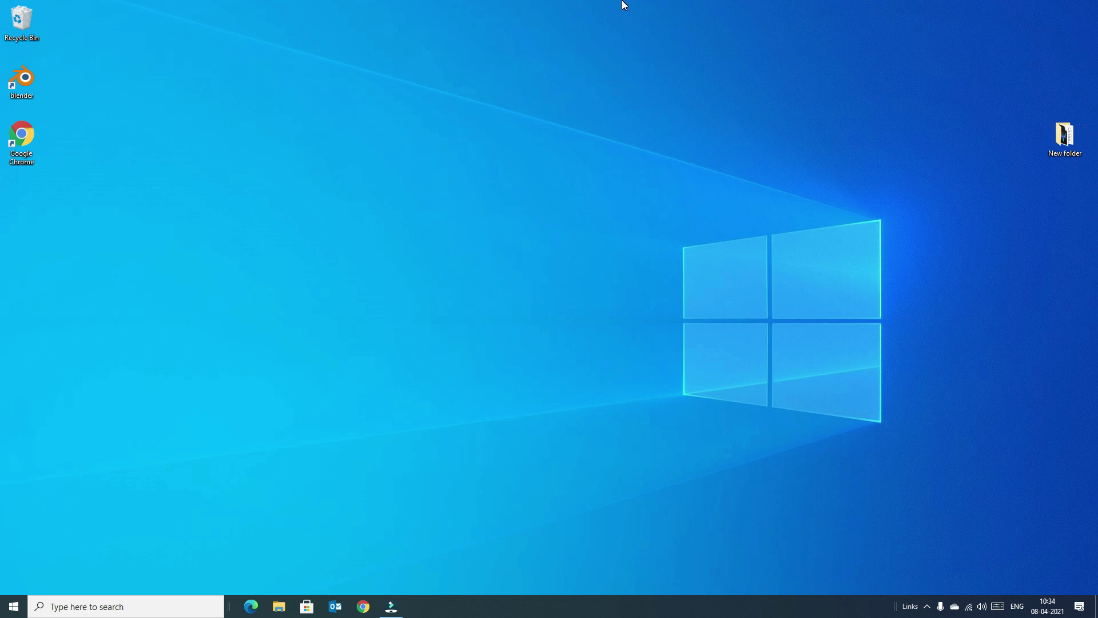
Search for 'settings', then go to System > About to view this PC's specifications.
{"action": "left_click", "coordinate": [142, 613]}
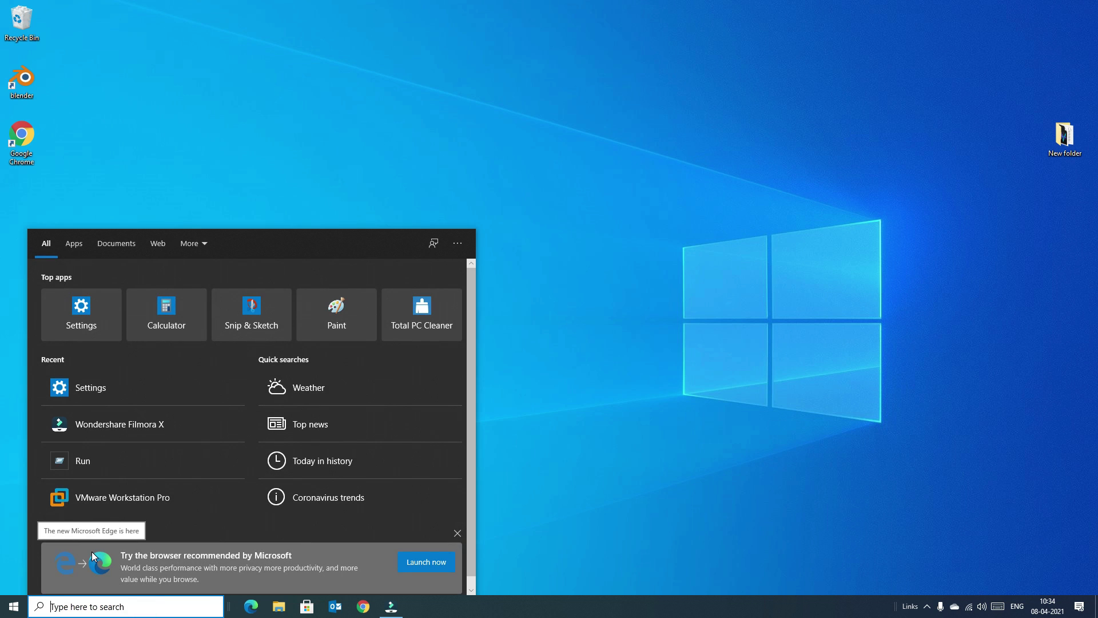
{"action": "type", "text": "settings"}
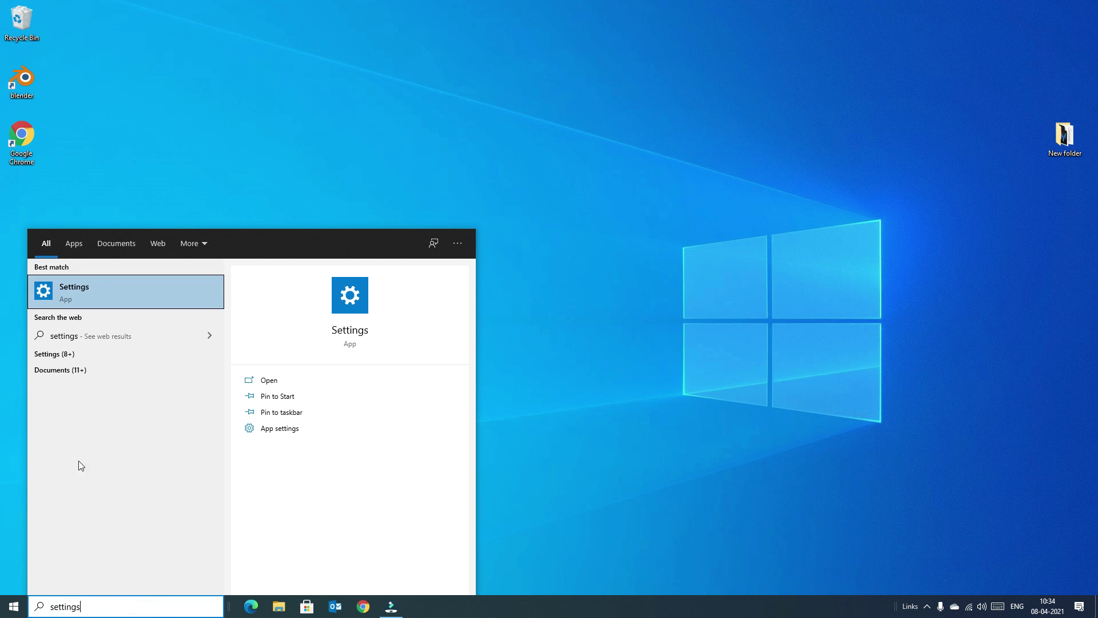
{"action": "left_click", "coordinate": [75, 293]}
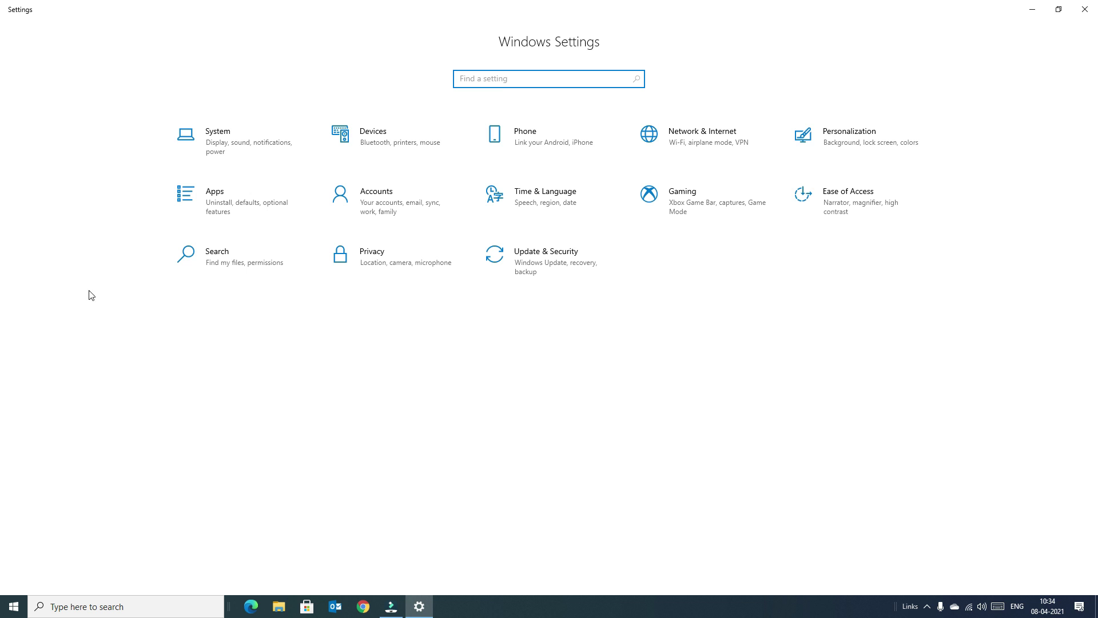
{"action": "left_click", "coordinate": [249, 149]}
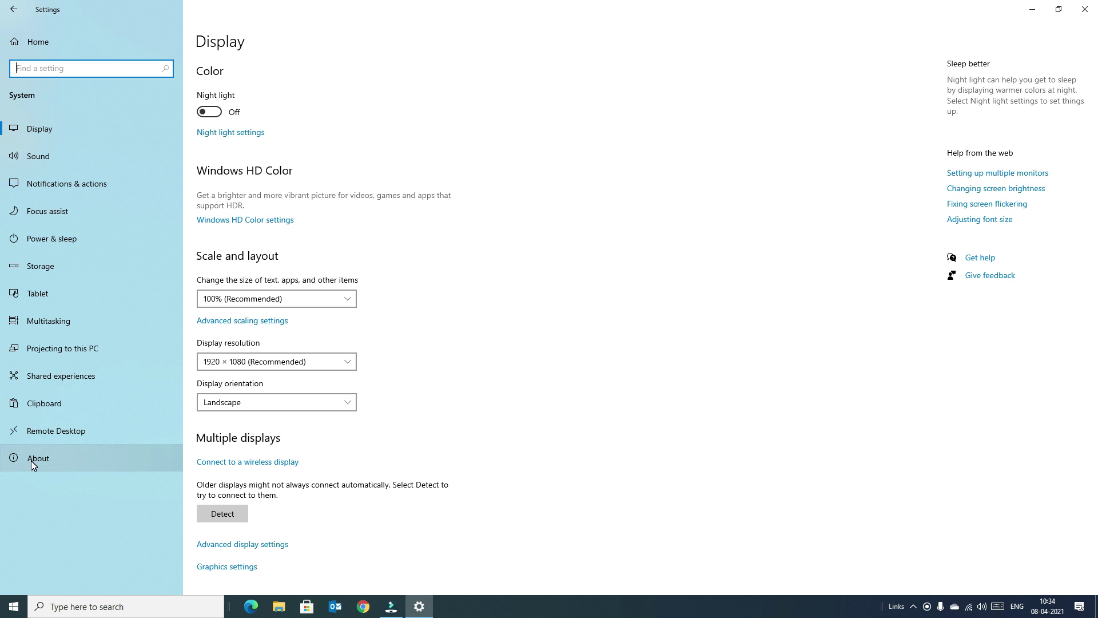
{"action": "left_click", "coordinate": [37, 461]}
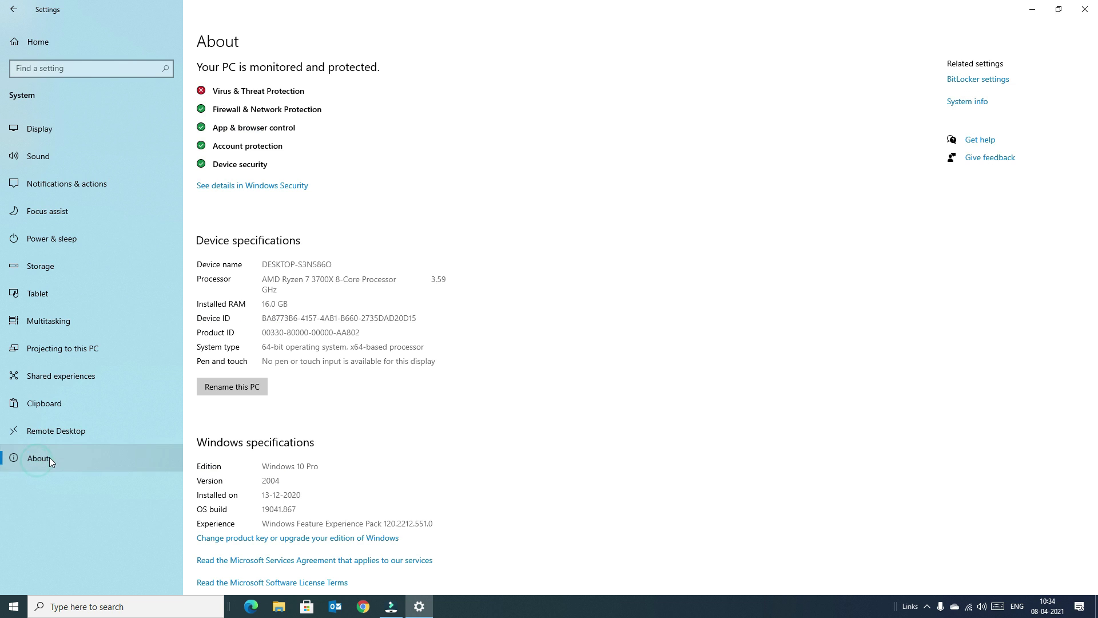
{"action": "left_click", "coordinate": [960, 106]}
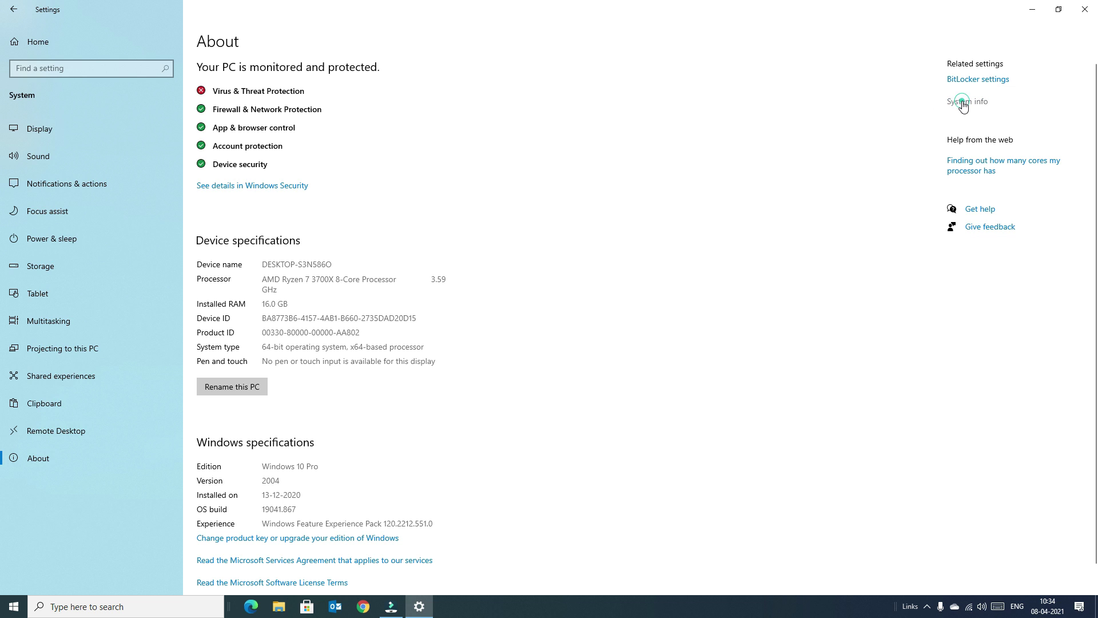
From System info, open Advanced system settings and show the Hardware tab of System Properties.
{"action": "left_click", "coordinate": [956, 104]}
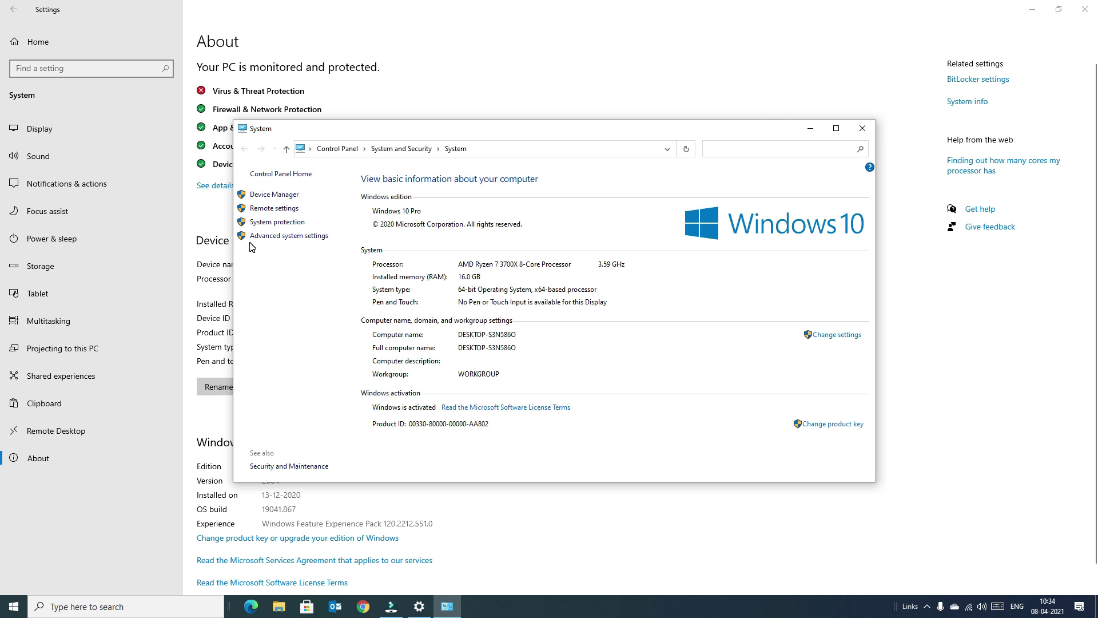
{"action": "left_click", "coordinate": [301, 238]}
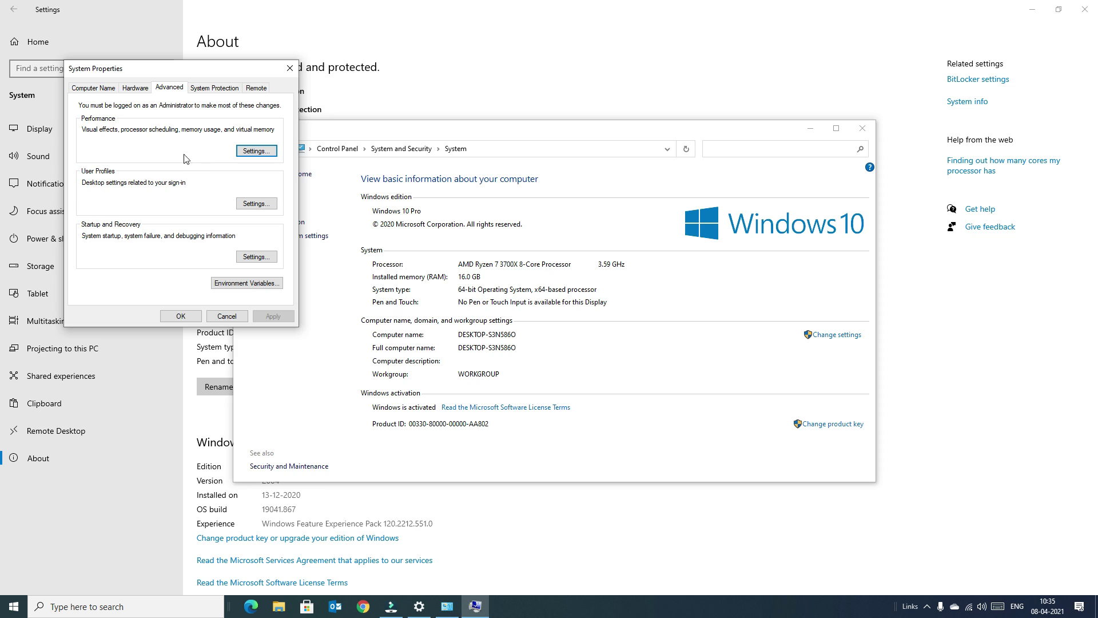
{"action": "left_click", "coordinate": [145, 95]}
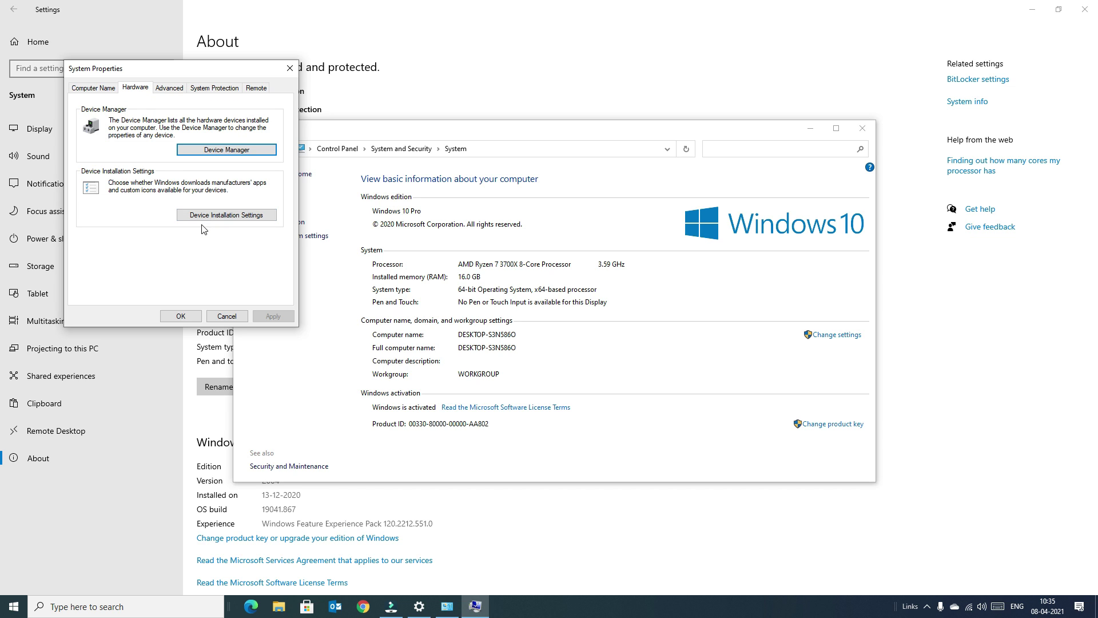
Set Device Installation Settings to No, blocking automatic manufacturer app downloads, and save.
{"action": "left_click", "coordinate": [246, 222]}
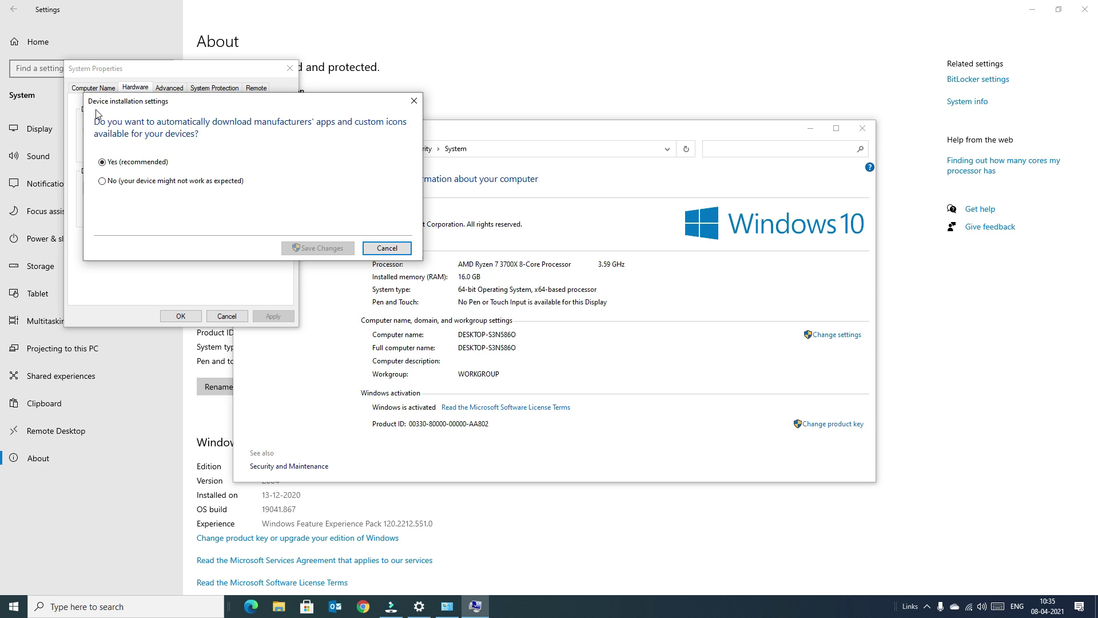
{"action": "left_click", "coordinate": [102, 182]}
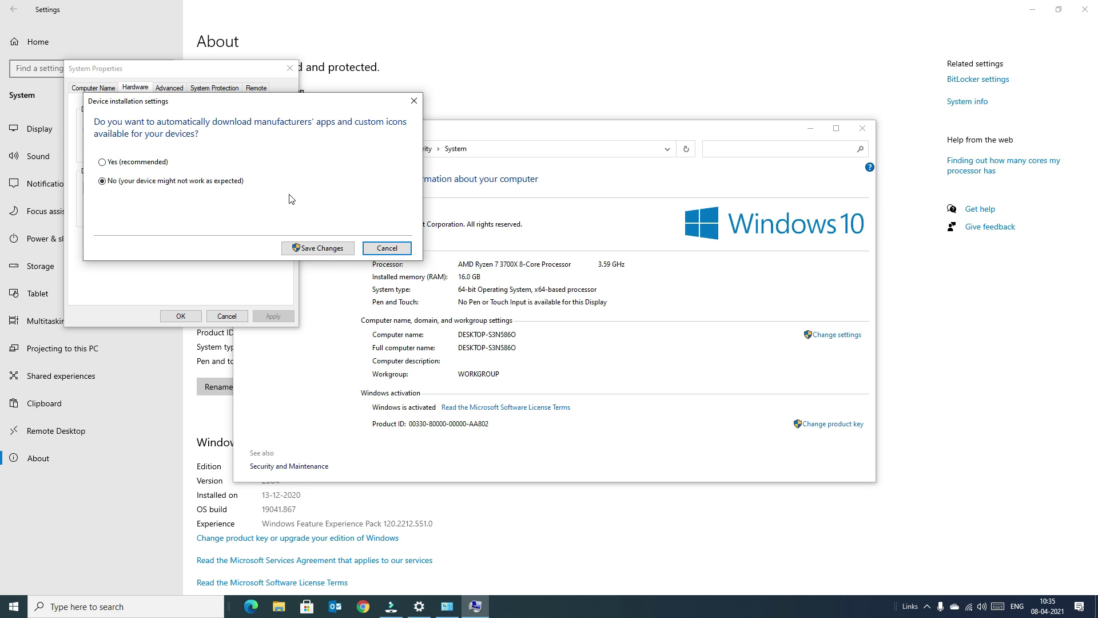
{"action": "left_click", "coordinate": [315, 249]}
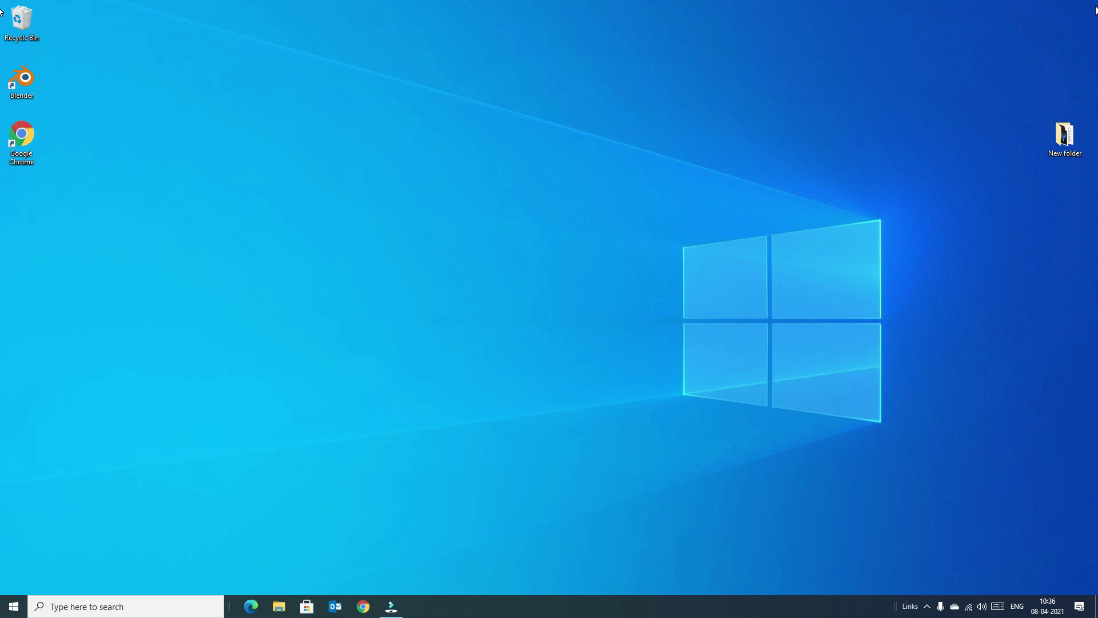
Open Device Manager via a 'device' search and expand Sound, video and game controllers.
{"action": "left_click", "coordinate": [69, 608]}
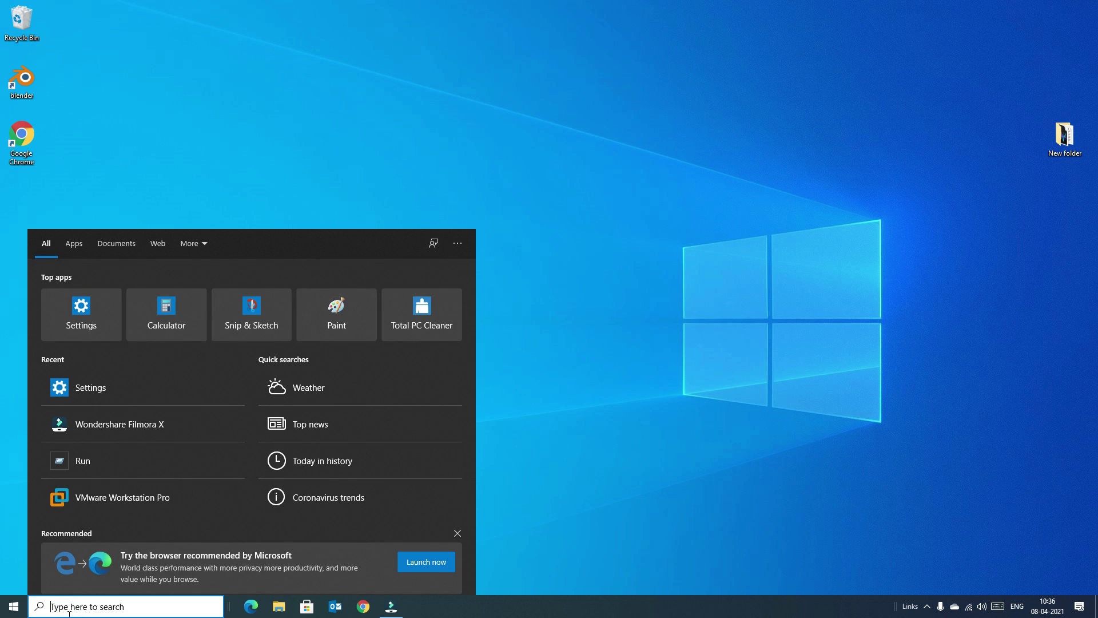
{"action": "type", "text": "device"}
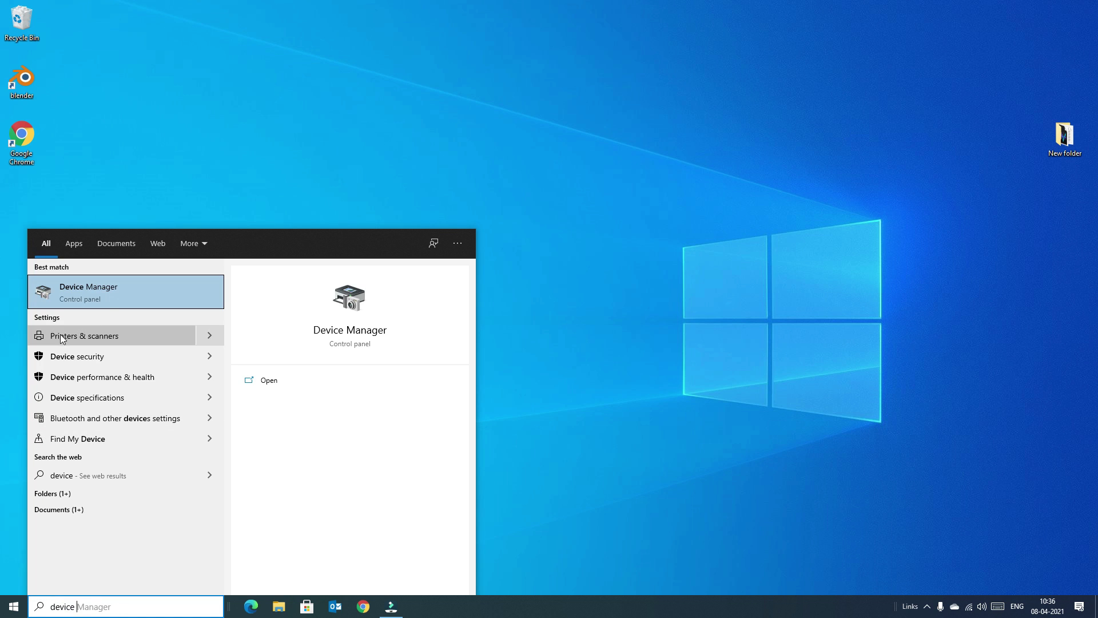
{"action": "left_click", "coordinate": [104, 292]}
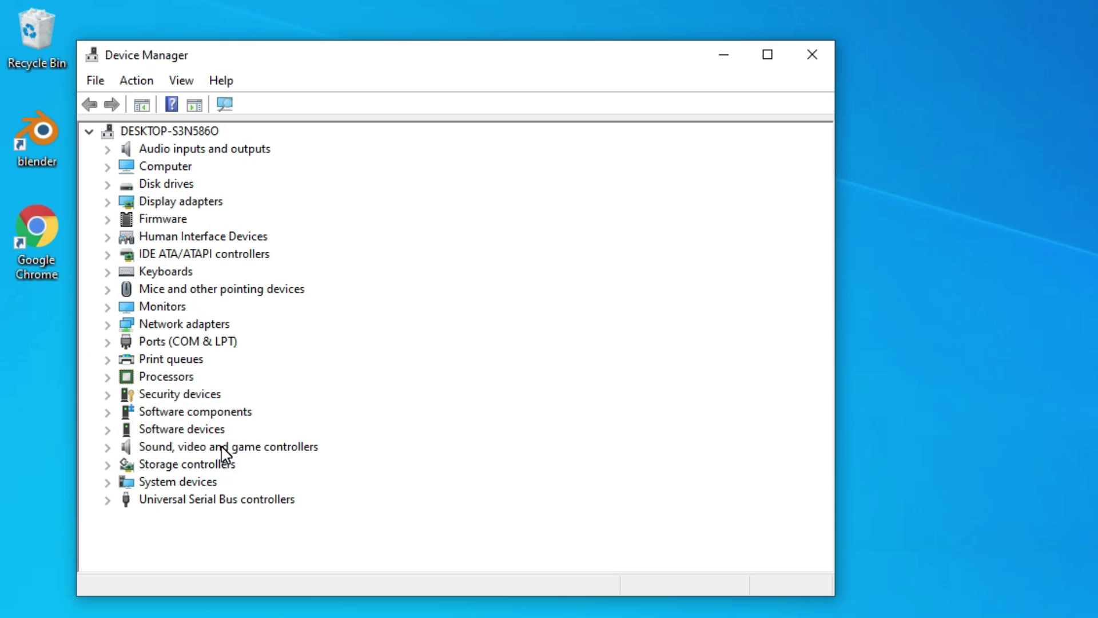
{"action": "left_click", "coordinate": [137, 448]}
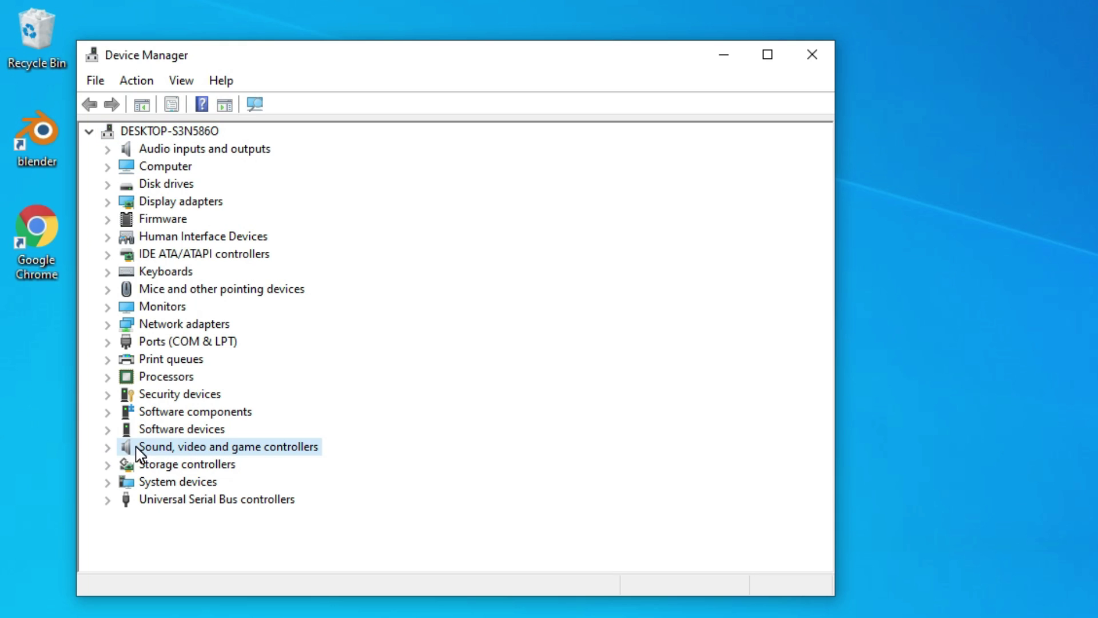
{"action": "left_click", "coordinate": [106, 447]}
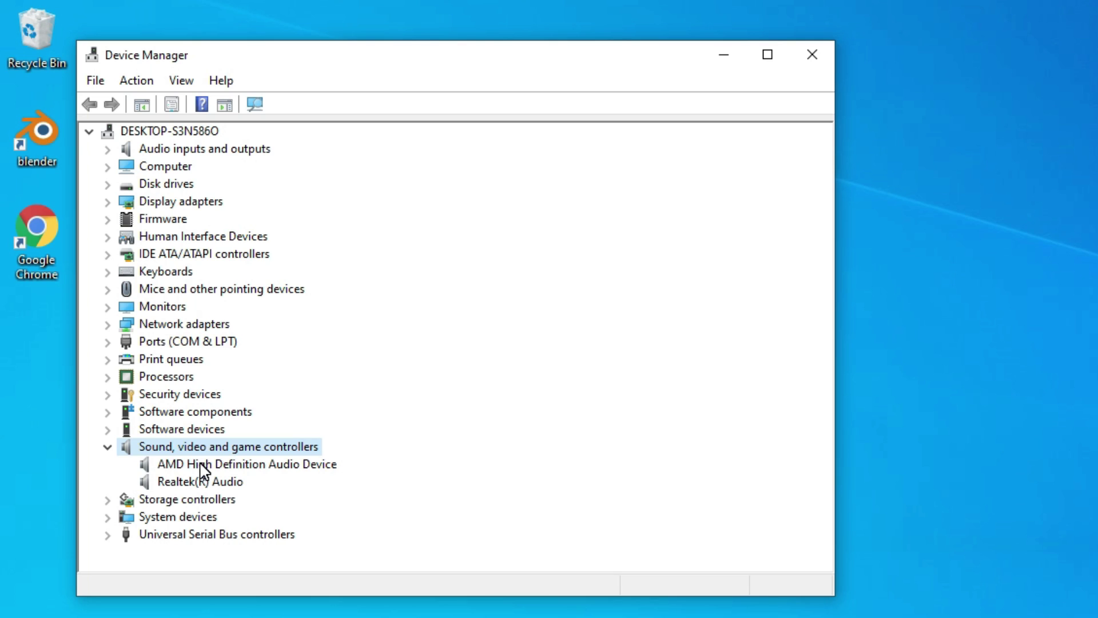
Uninstall Realtek(R) Audio, deleting its driver software, and decline the restart prompt.
{"action": "left_click", "coordinate": [176, 481]}
{"action": "right_click", "coordinate": [173, 481]}
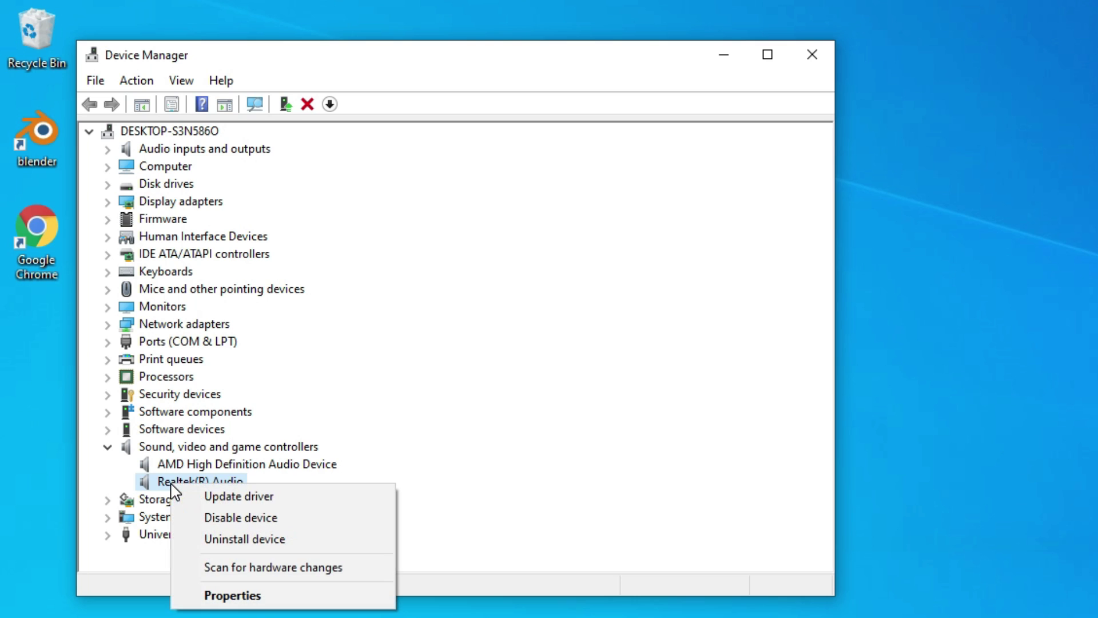
{"action": "left_click", "coordinate": [268, 539]}
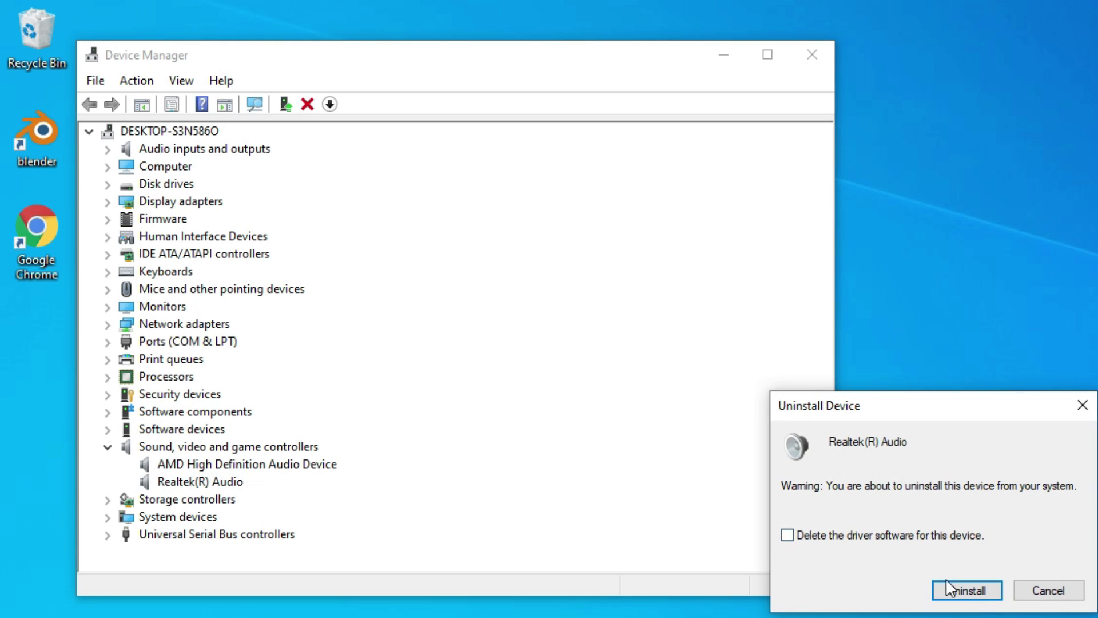
{"action": "left_click", "coordinate": [789, 535]}
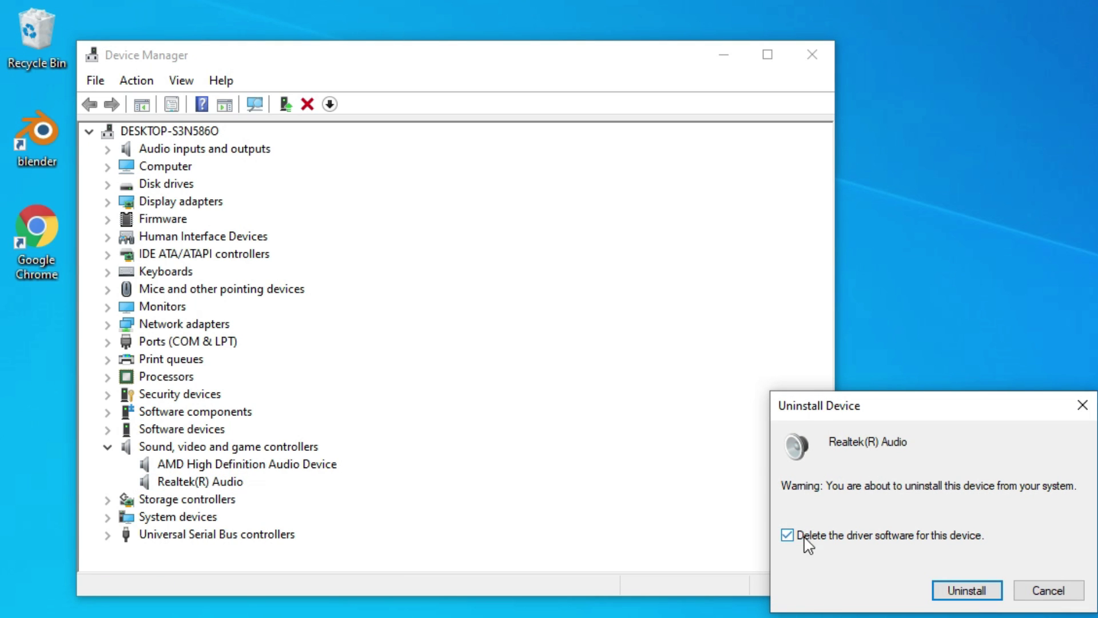
{"action": "left_click", "coordinate": [955, 587]}
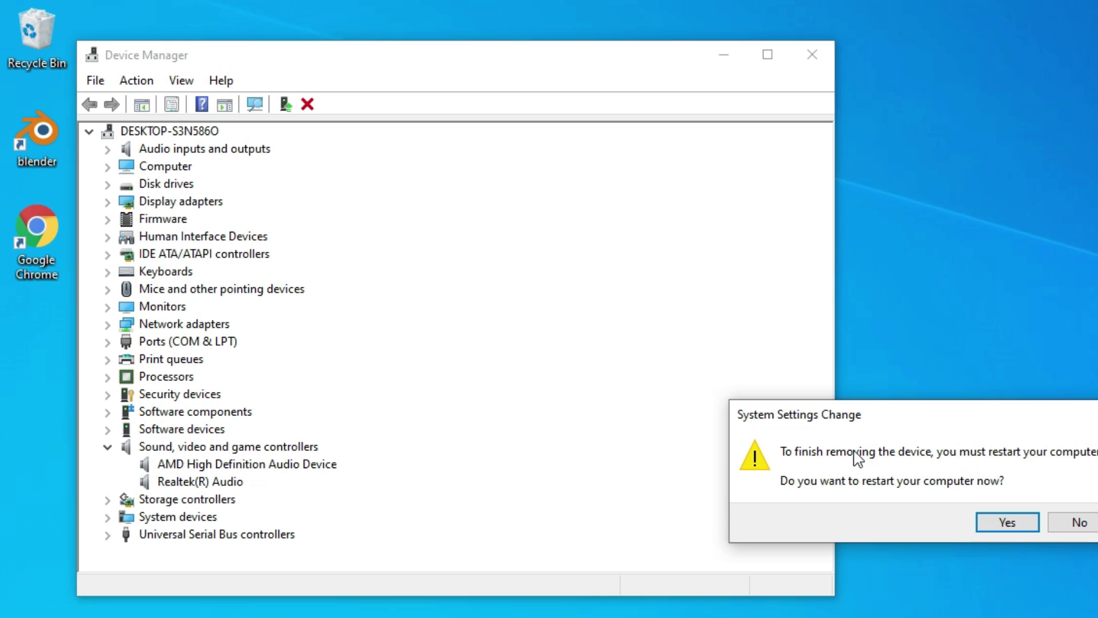
{"action": "left_click", "coordinate": [1078, 522]}
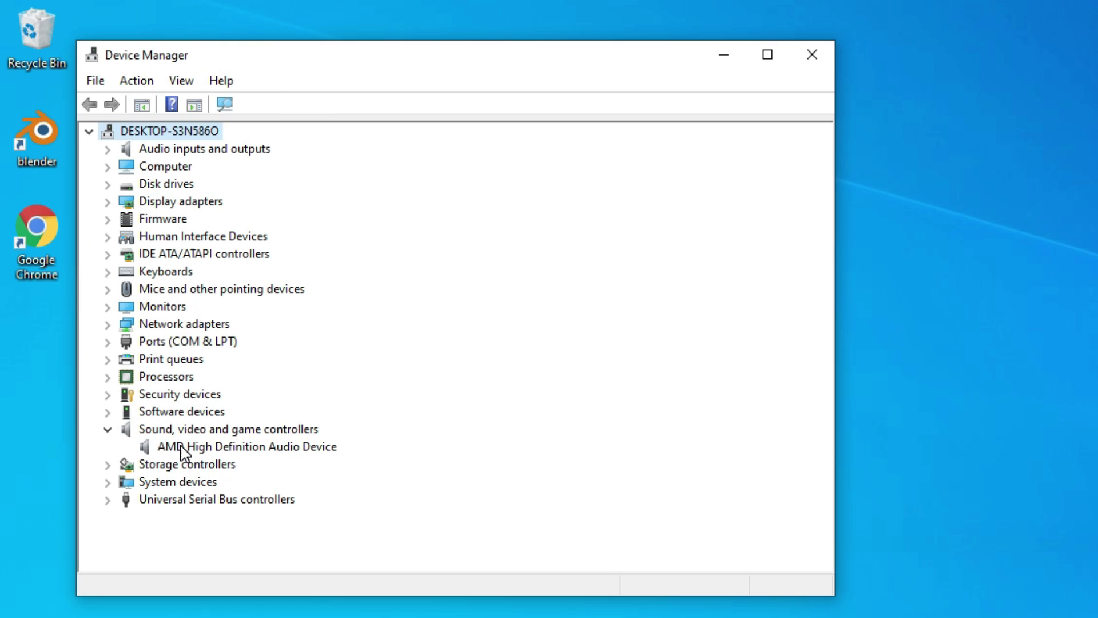
{"action": "right_click", "coordinate": [182, 448]}
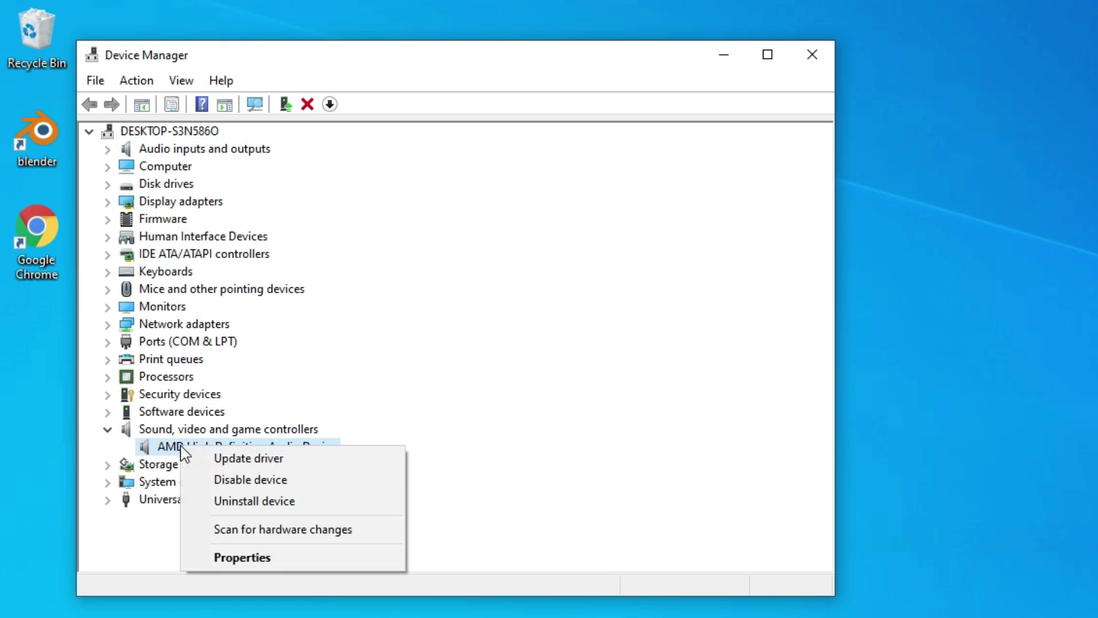
{"action": "left_click", "coordinate": [250, 465]}
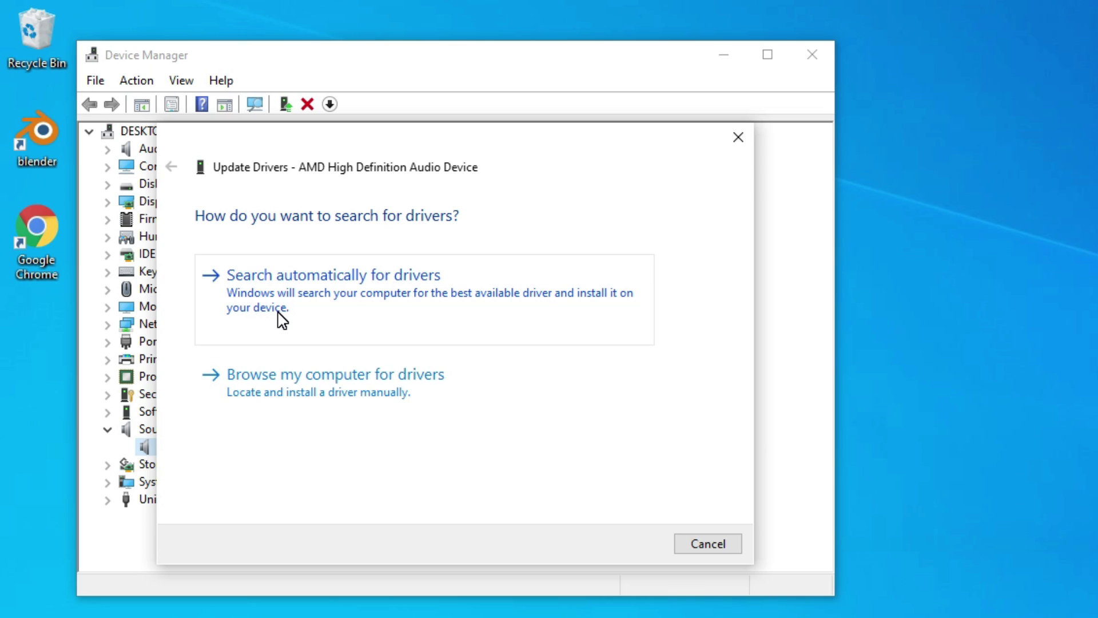
{"action": "left_click", "coordinate": [318, 320]}
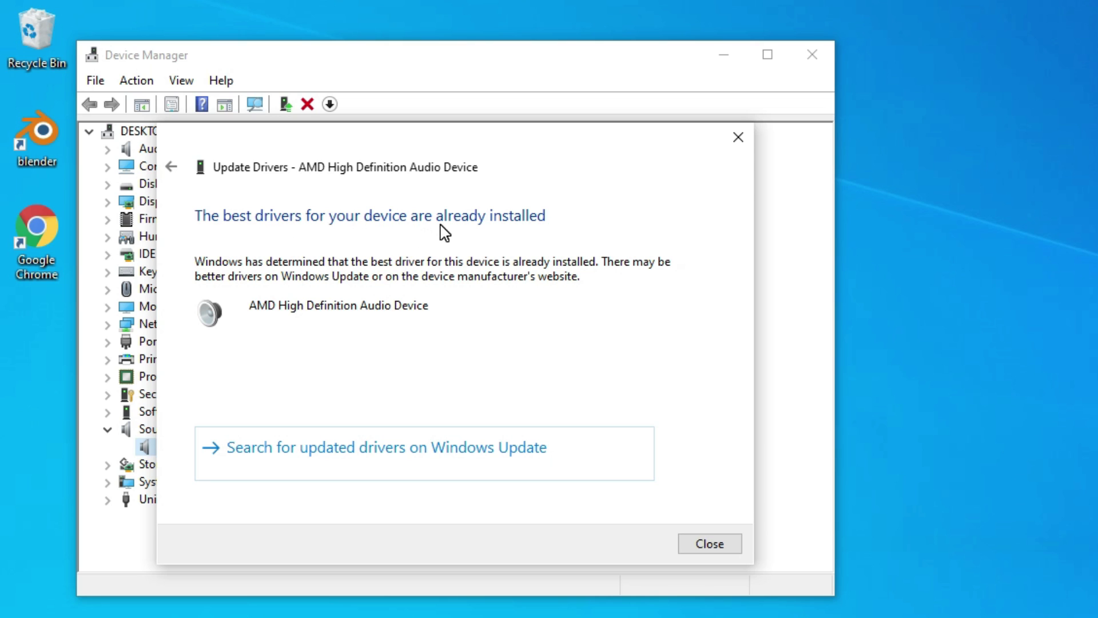
{"action": "left_click", "coordinate": [171, 165]}
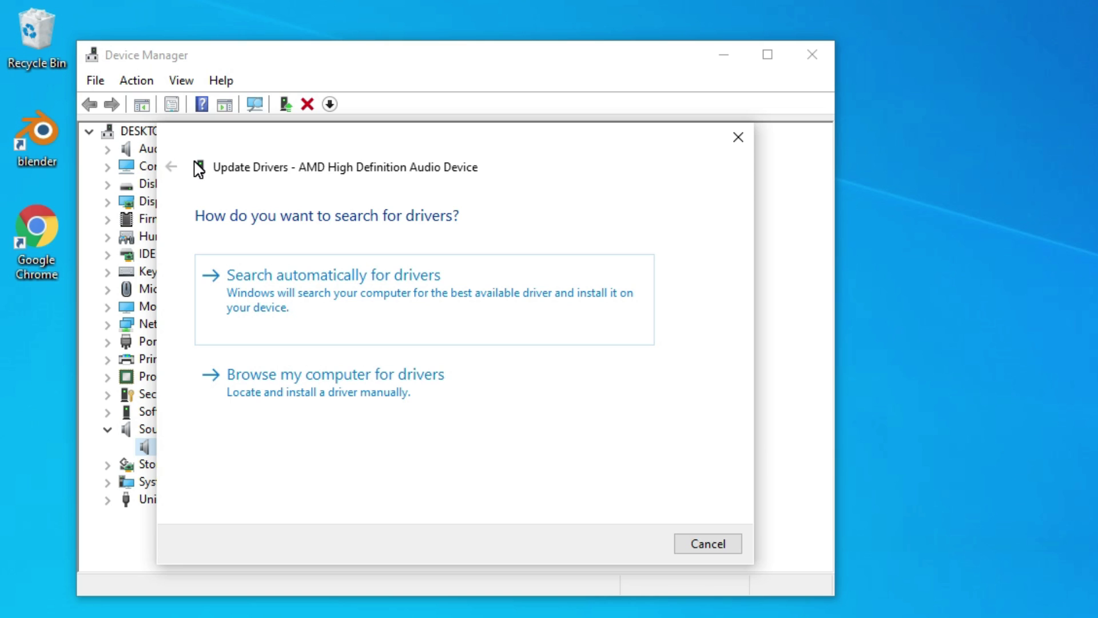
{"action": "key", "text": "Escape"}
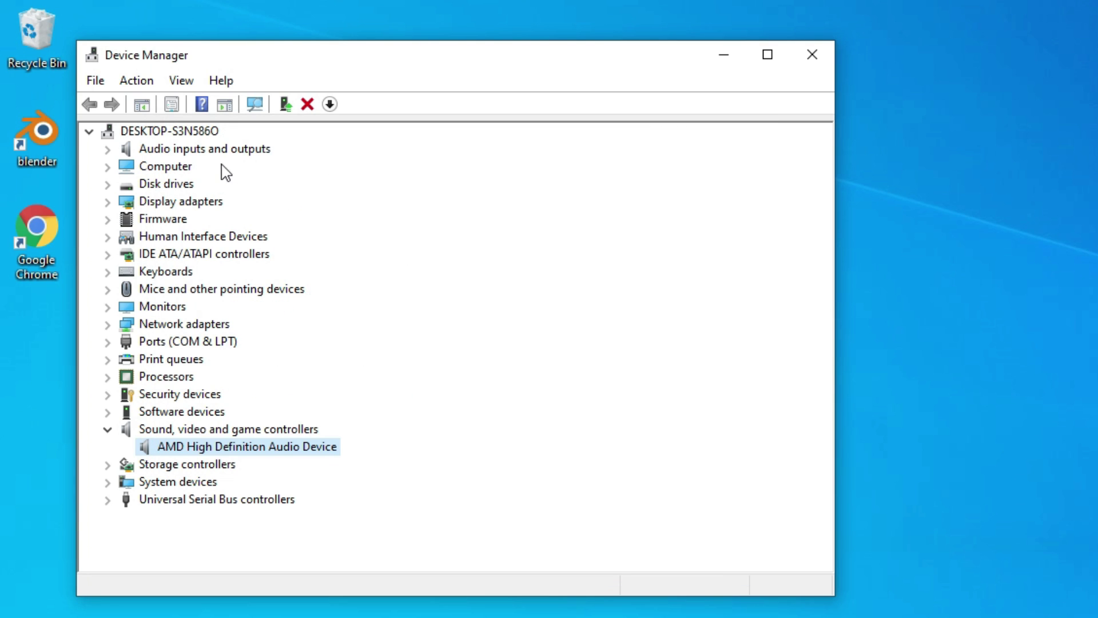
Manually update the AMD audio device's driver, choosing the generic High Definition Audio Device driver.
{"action": "right_click", "coordinate": [217, 456]}
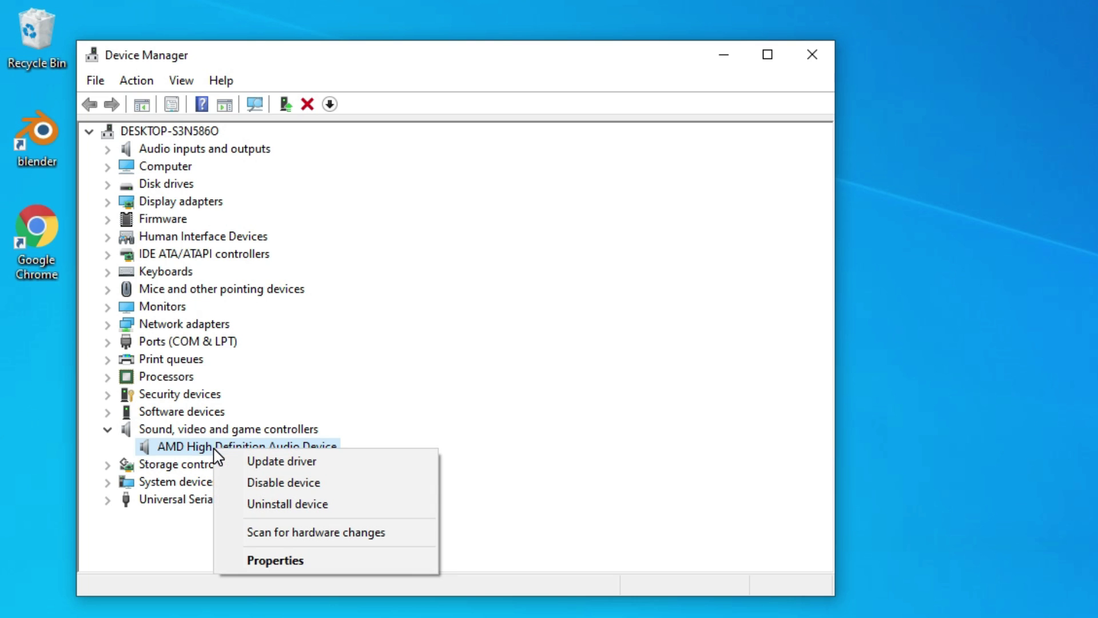
{"action": "left_click", "coordinate": [271, 462]}
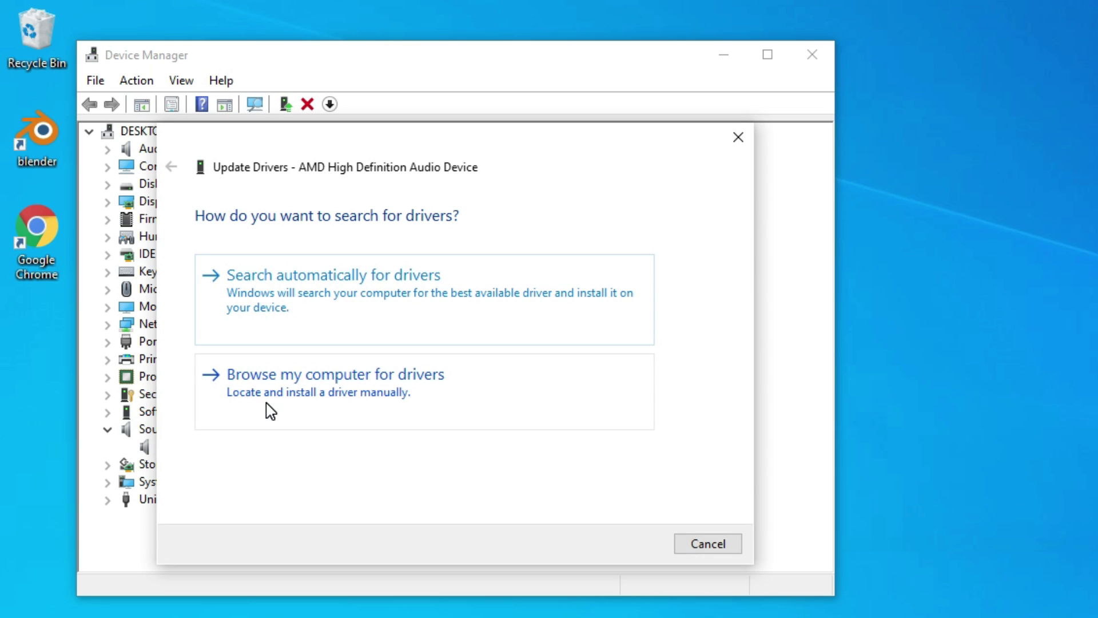
{"action": "left_click", "coordinate": [364, 410]}
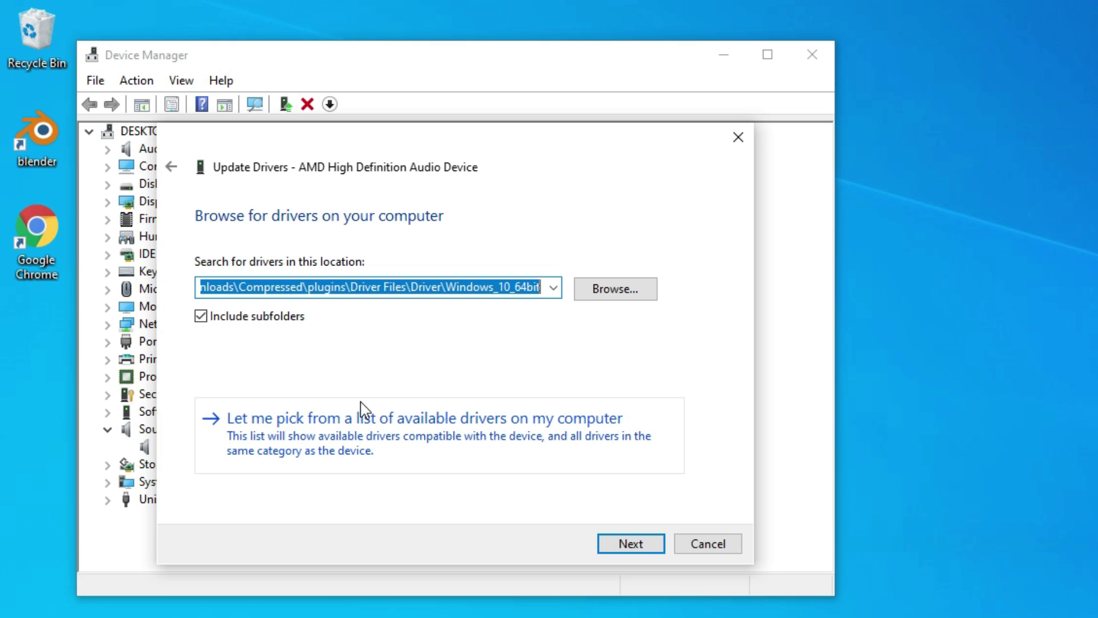
{"action": "left_click", "coordinate": [347, 435]}
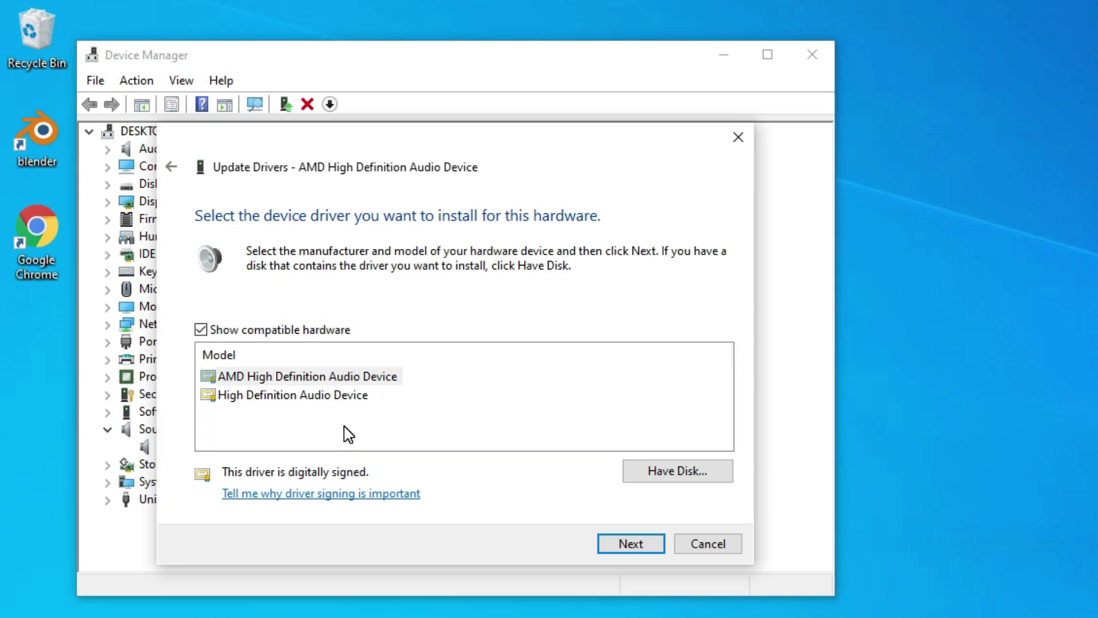
{"action": "left_click", "coordinate": [655, 473]}
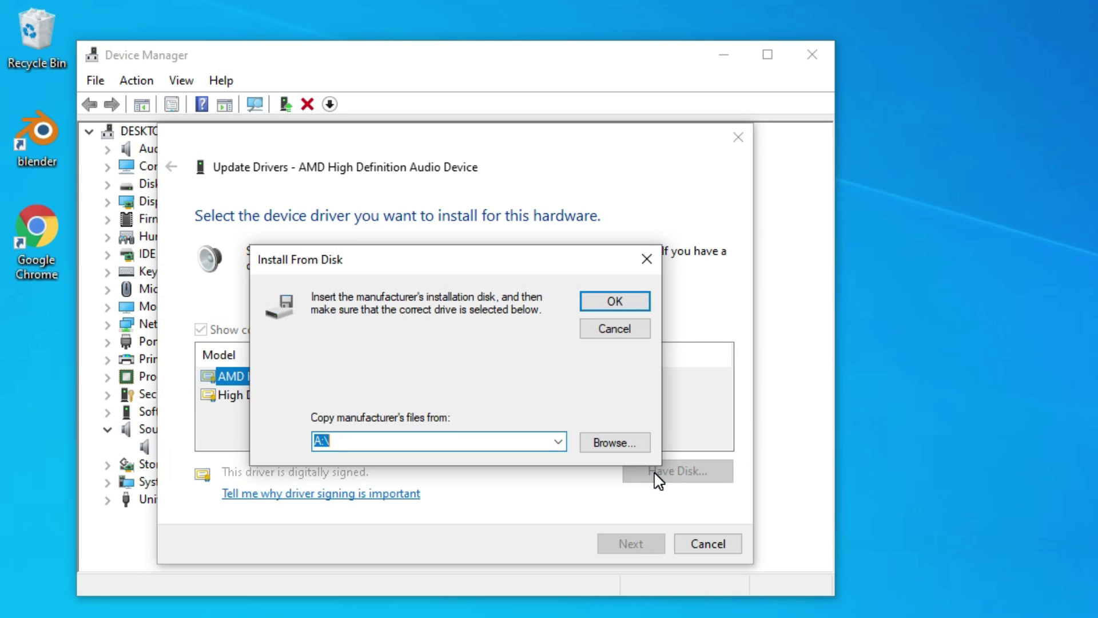
{"action": "left_click", "coordinate": [617, 334]}
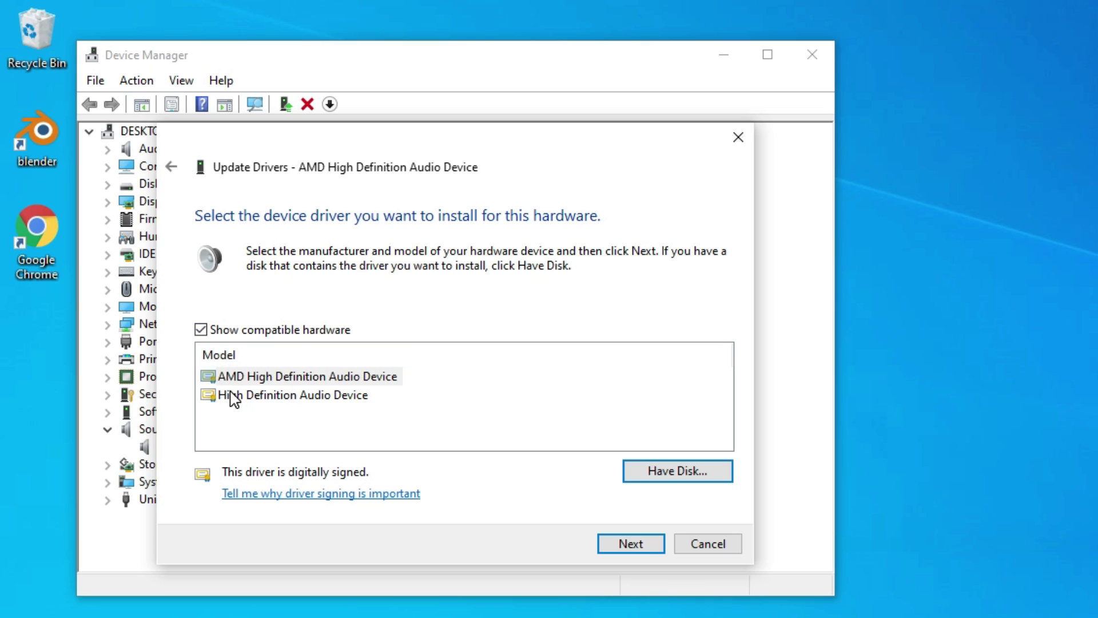
{"action": "left_click", "coordinate": [255, 398]}
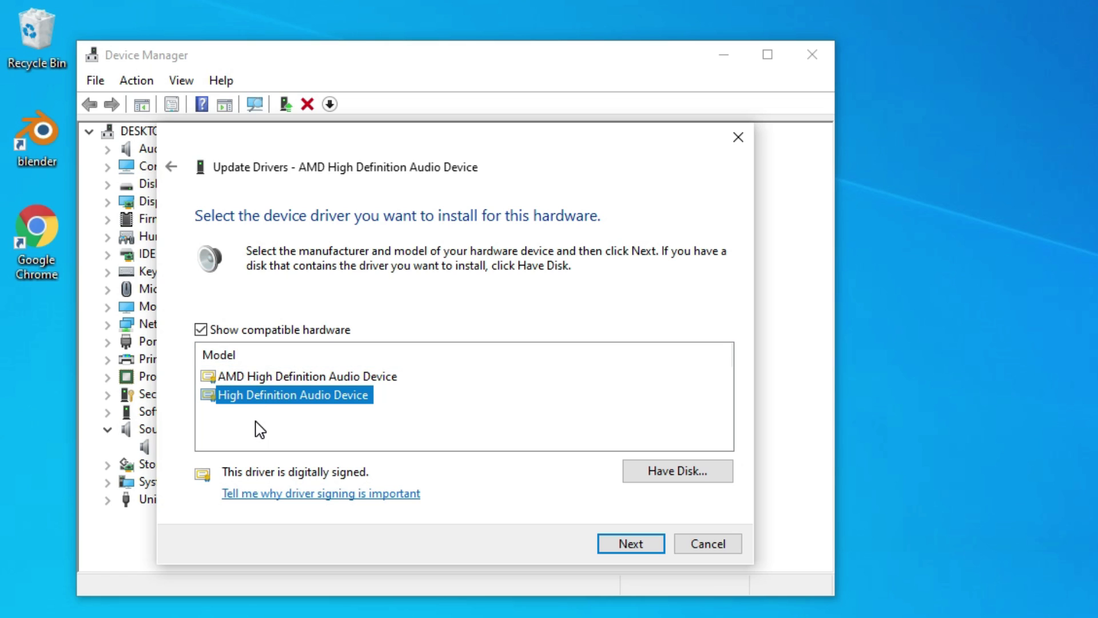
Install High Definition Audio Device despite the compatibility warning, then close the AMD device's Properties.
{"action": "left_click", "coordinate": [613, 546]}
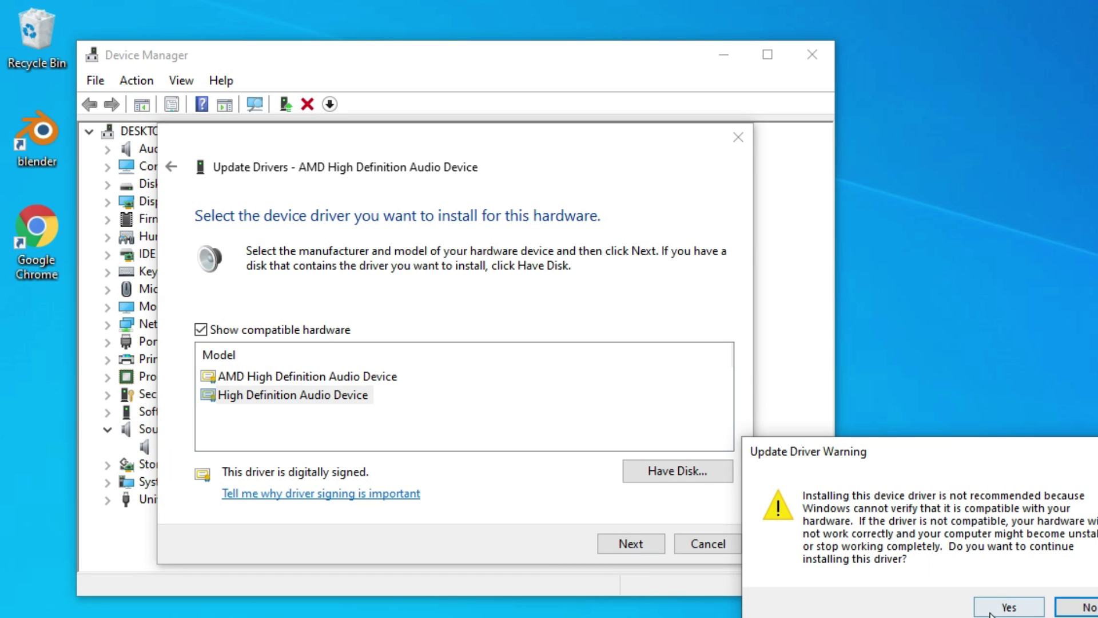
{"action": "left_click", "coordinate": [1007, 608]}
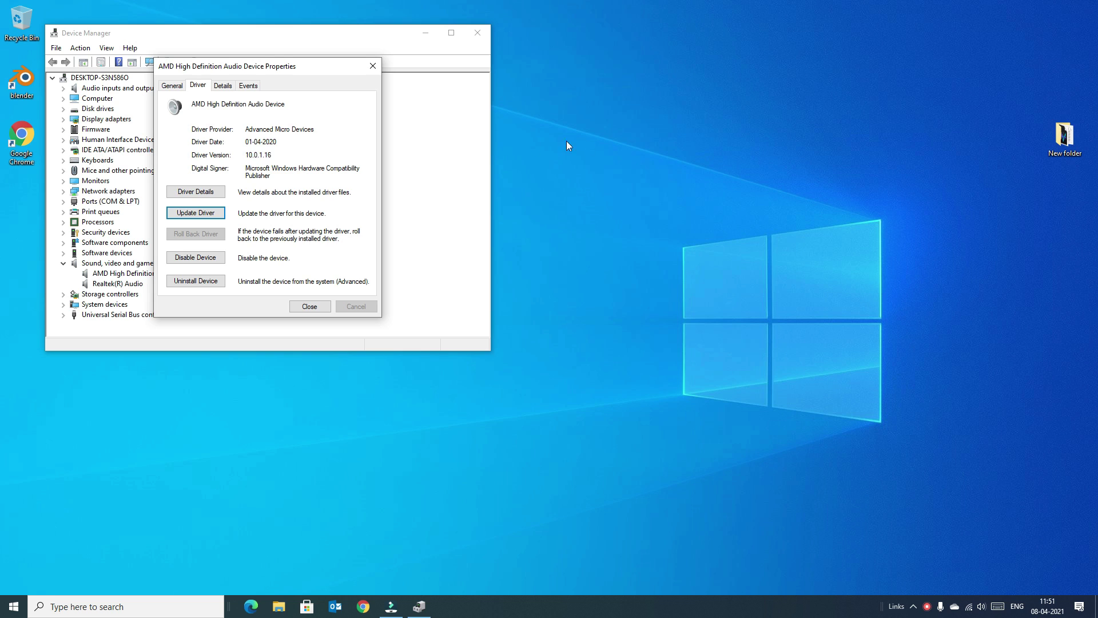
{"action": "left_click", "coordinate": [372, 65]}
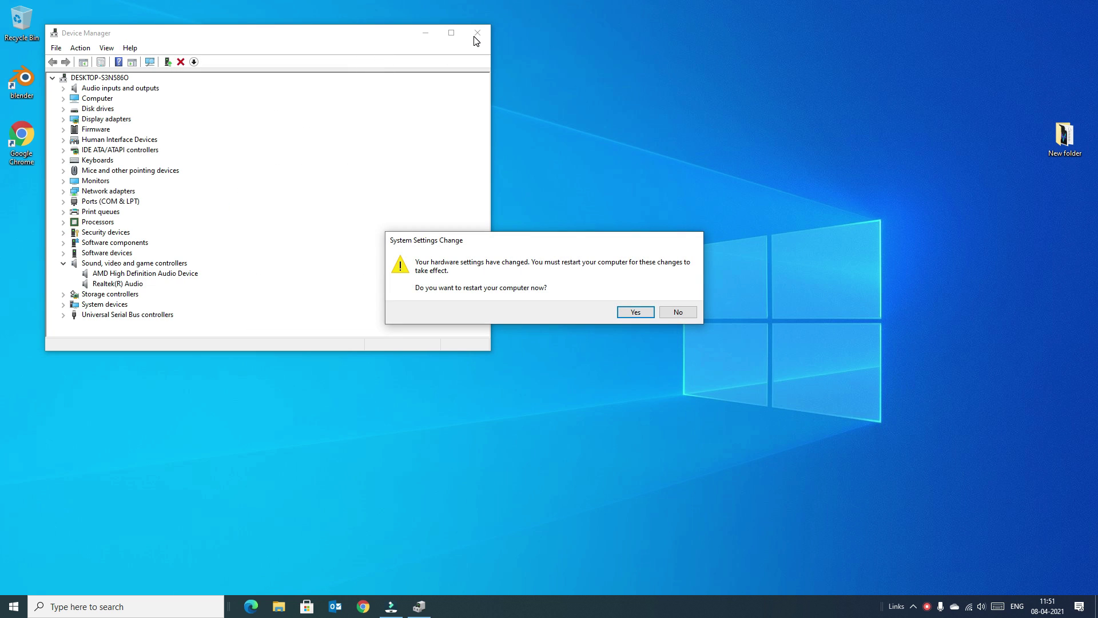